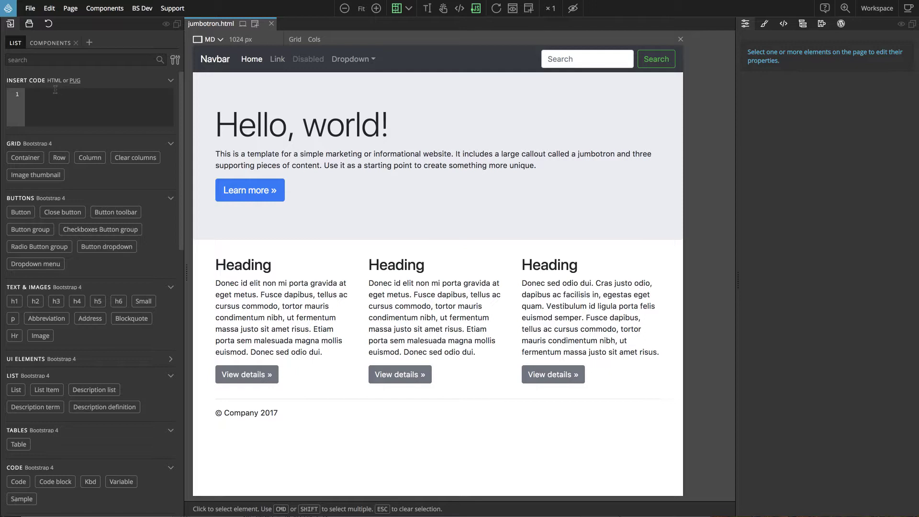
scroll(86, 179, "down", 1)
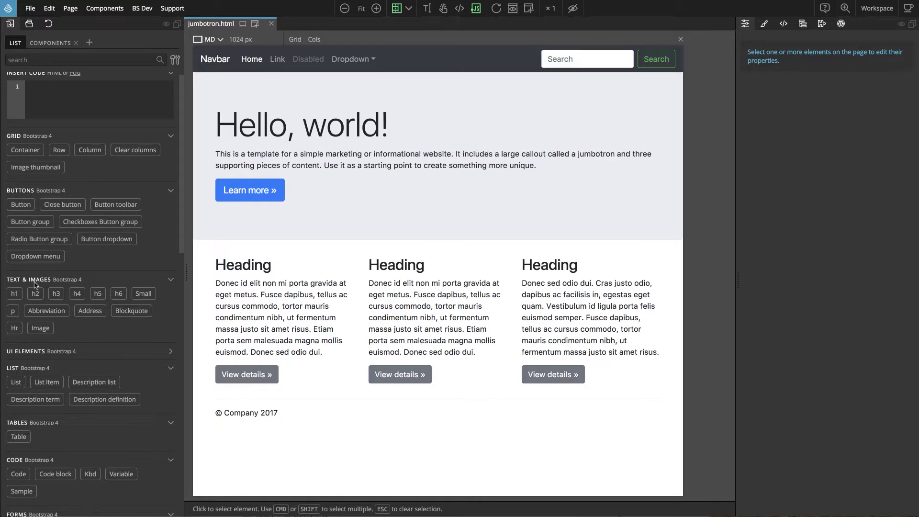
scroll(35, 285, "up", 1)
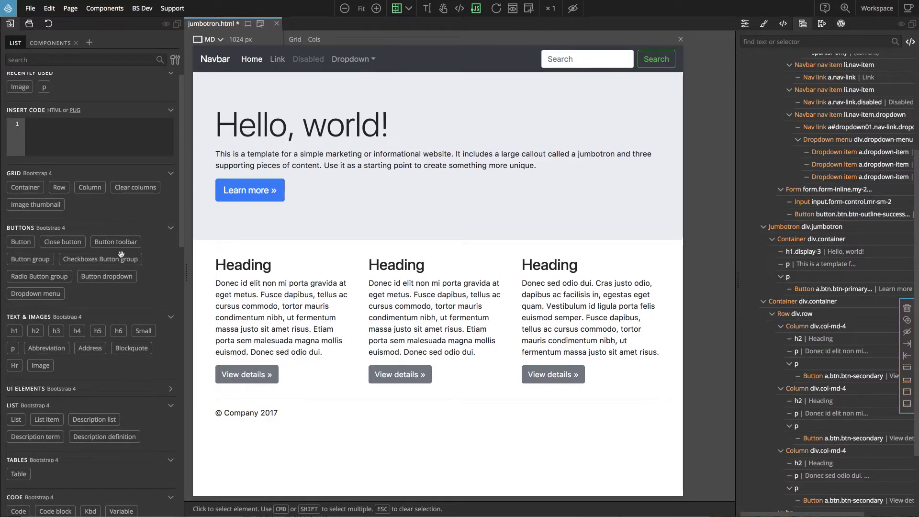
Drop Blockquote elements into the first column, under the heading and after the paragraph
mouse_move(131, 348)
left_click_drag(128, 349, 252, 277)
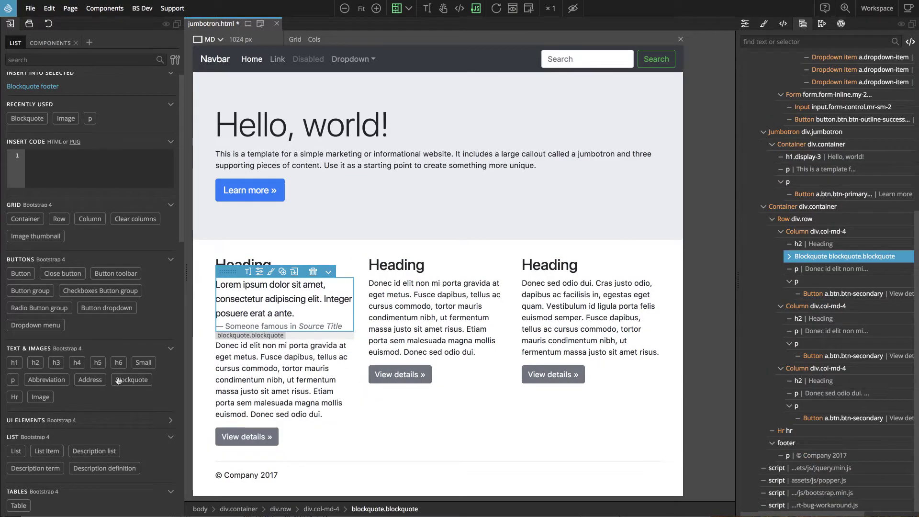
mouse_move(119, 380)
left_mouse_down()
mouse_move(282, 343)
mouse_move(790, 275)
left_mouse_up()
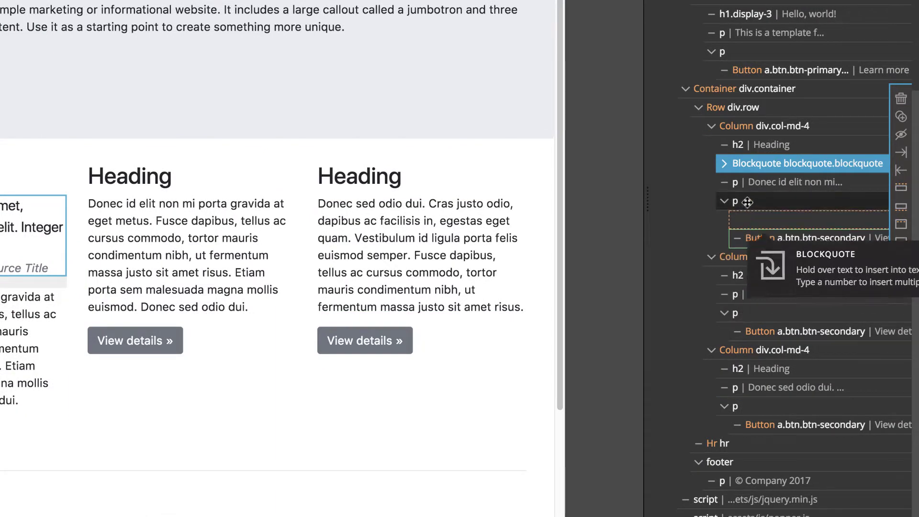
left_click_drag(745, 220, 748, 201)
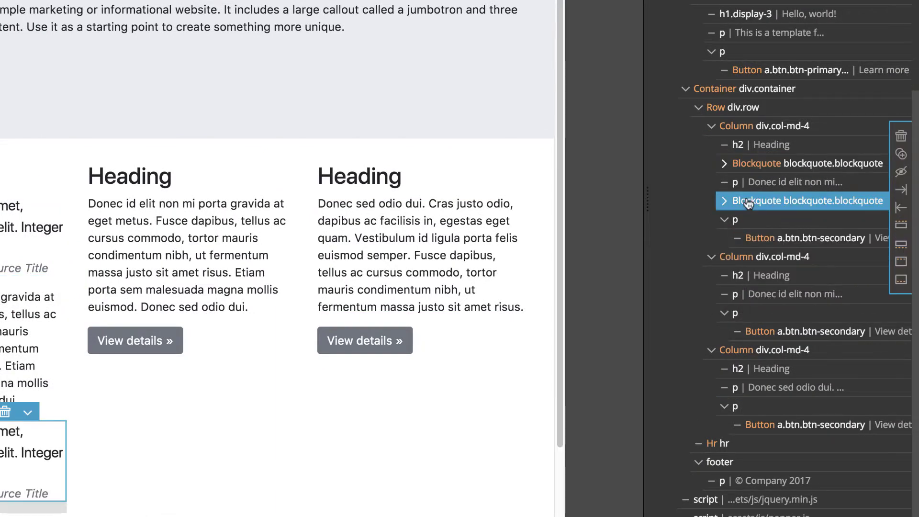
Append an Address block with company contact details to the middle div.col-md-4
left_click(257, 322)
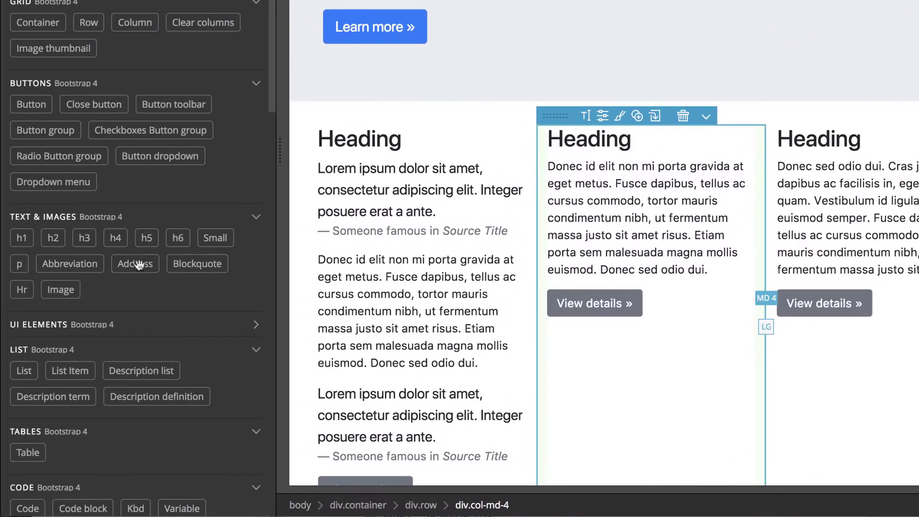
left_click(133, 263)
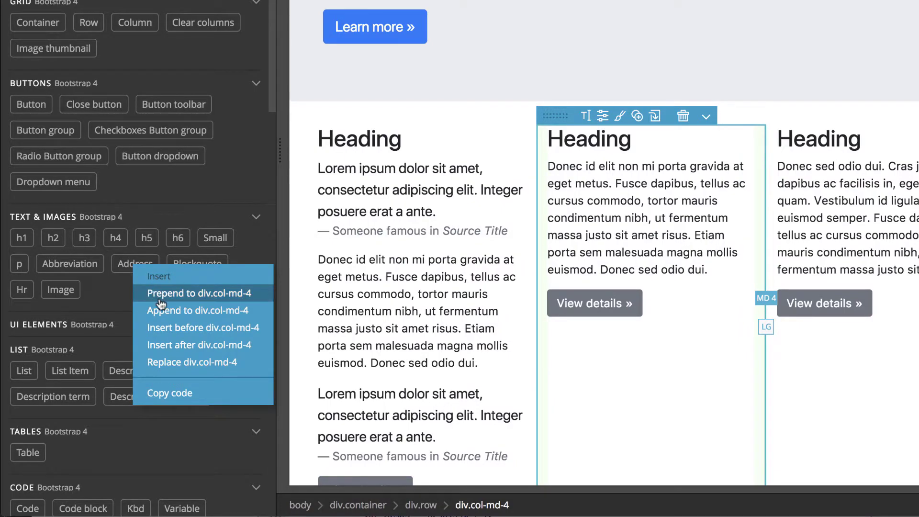
left_click(198, 310)
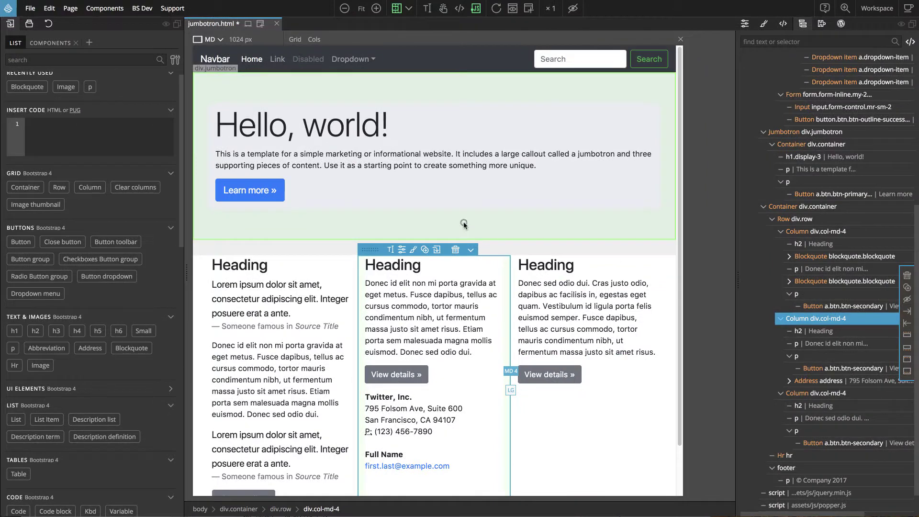
Insert a Jumbotron title and several Jumbotron buttons into div.jumbotron
left_click(464, 224)
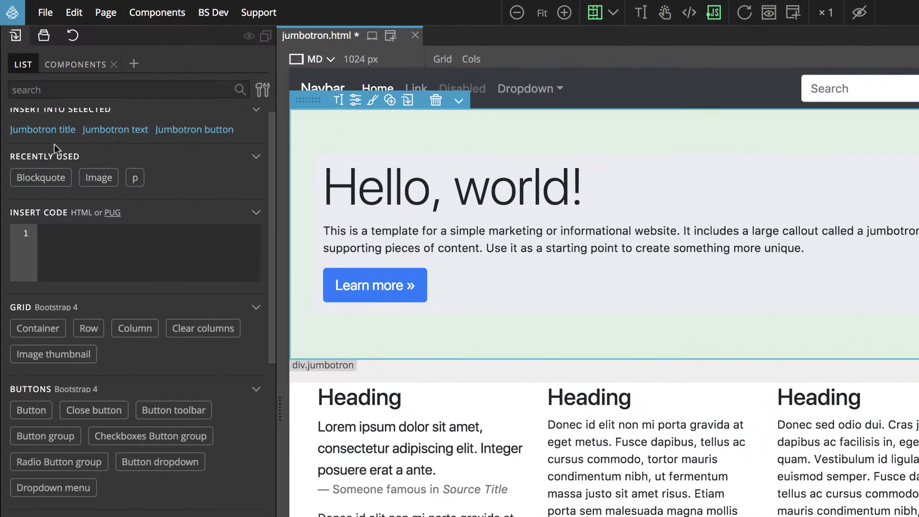
scroll(86, 158, "up", 1)
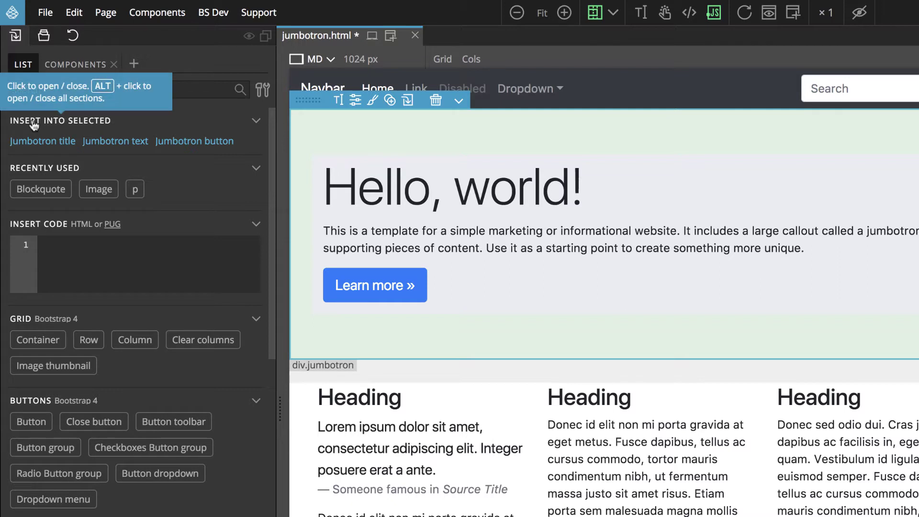
mouse_move(43, 141)
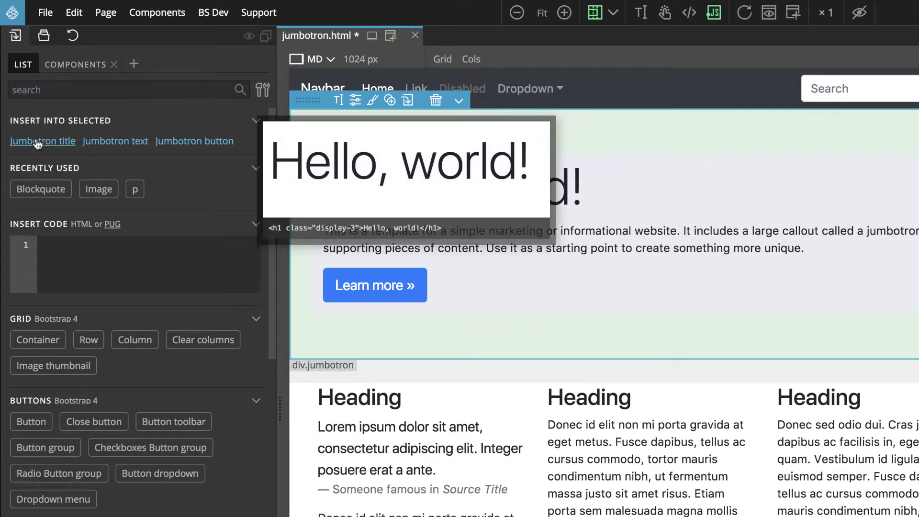
left_click(37, 143)
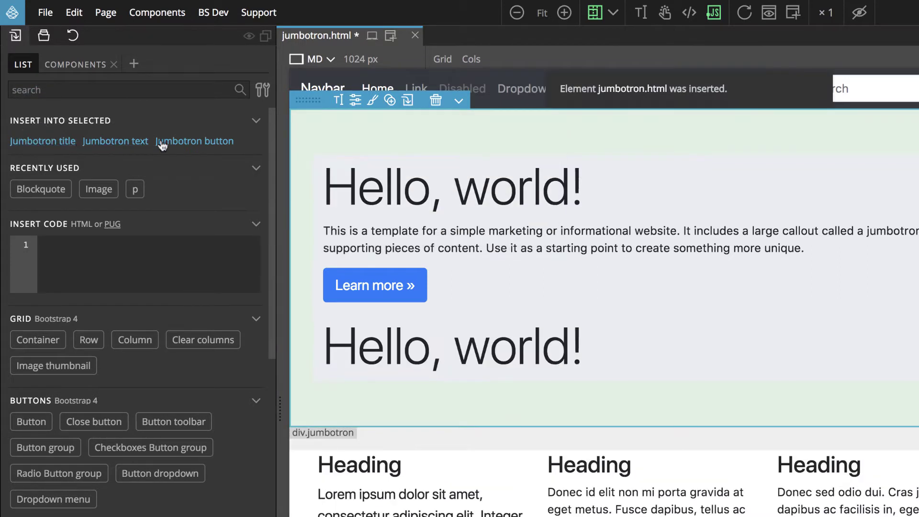
left_click(179, 143)
left_click(180, 142)
Undo the extra jumbotron title and buttons, and clear a 'nav' library search
key("ctrl+z")
key("ctrl+z")
key("ctrl+z")
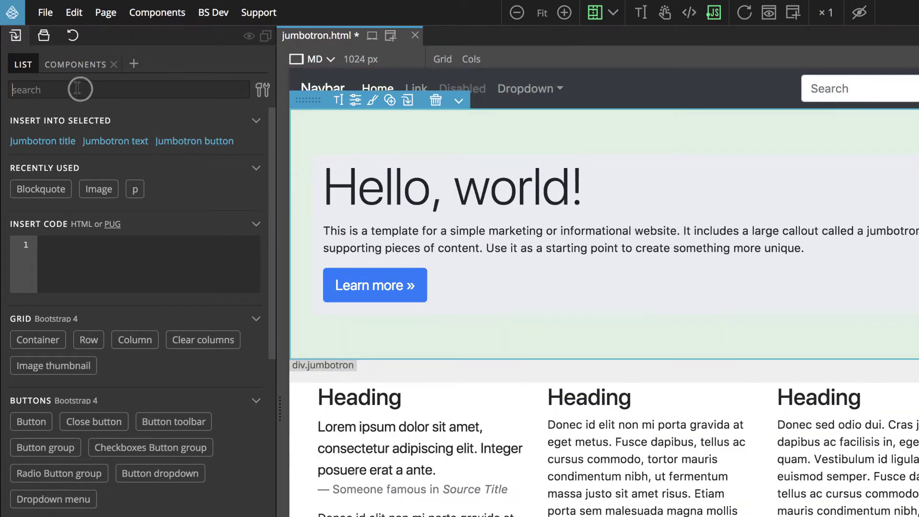
left_click(81, 90)
type("na")
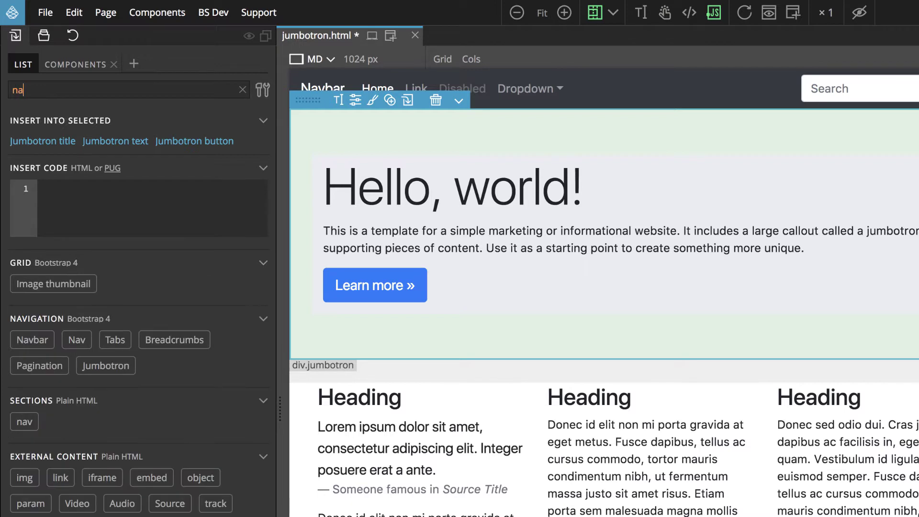
type("v")
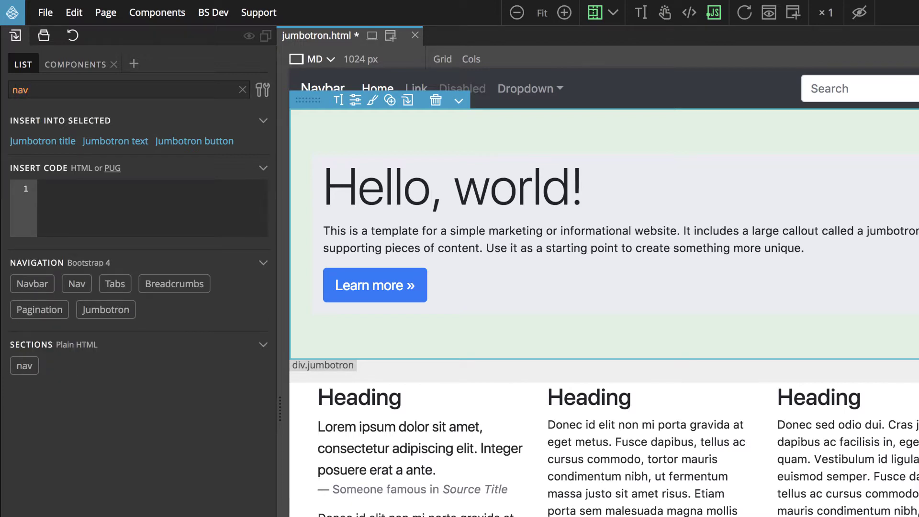
key("Escape")
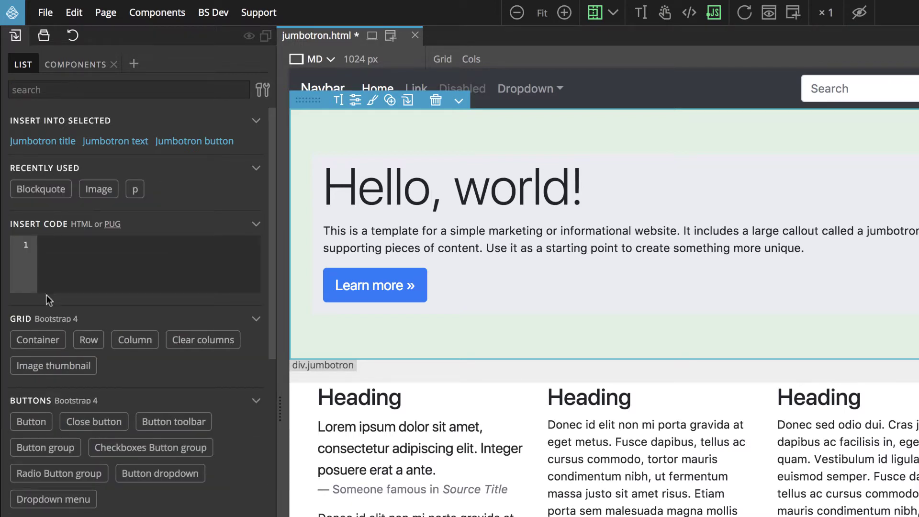
Collapse and re-expand the Grid, Buttons and Text & Images library groups
left_click(45, 319)
left_click(51, 347)
left_click(50, 369)
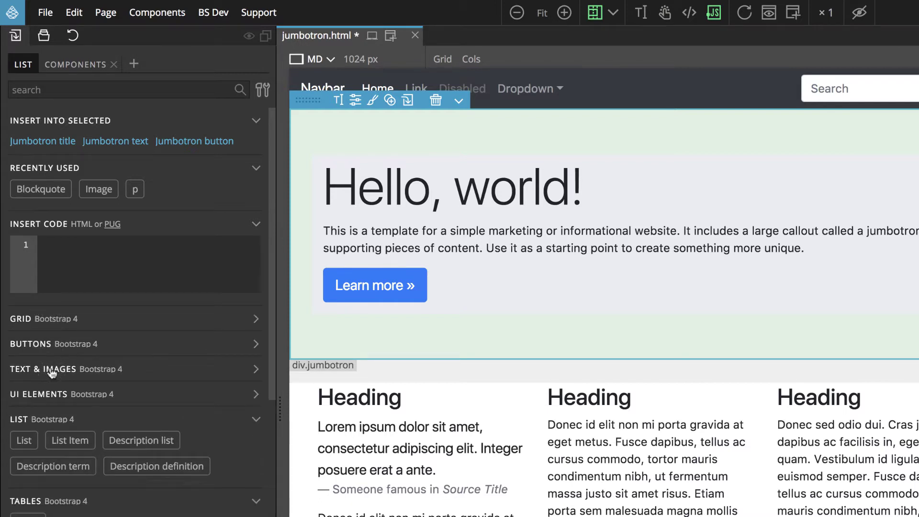
left_click(50, 370)
left_click(49, 345)
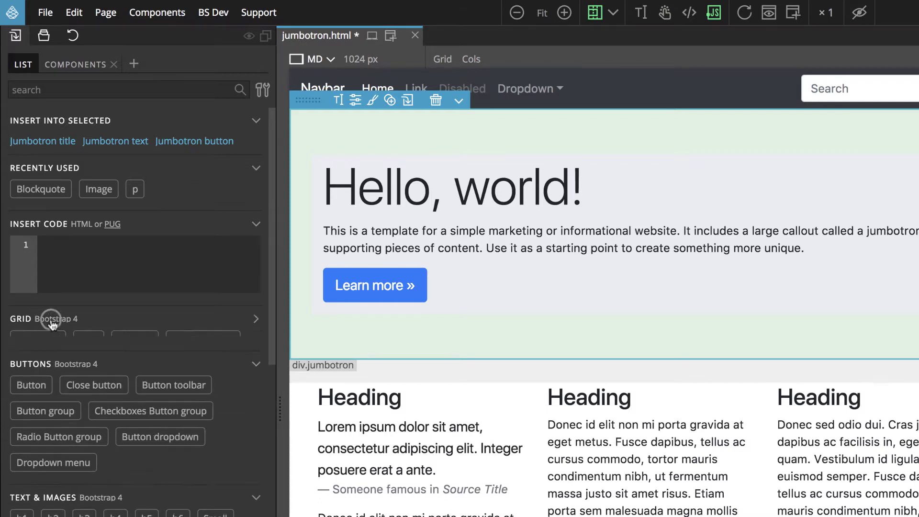
left_click(52, 320)
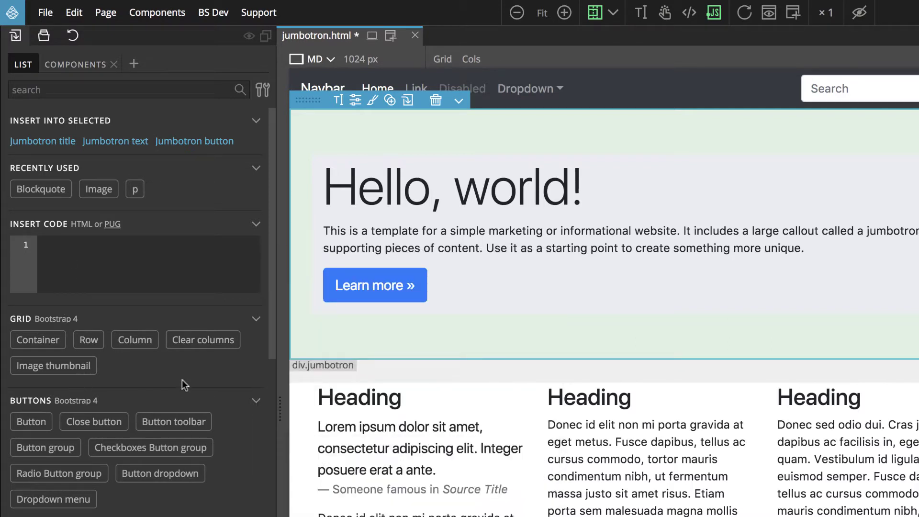
Place a primary alert from the Components gallery above the middle column's paragraph
left_click(67, 65)
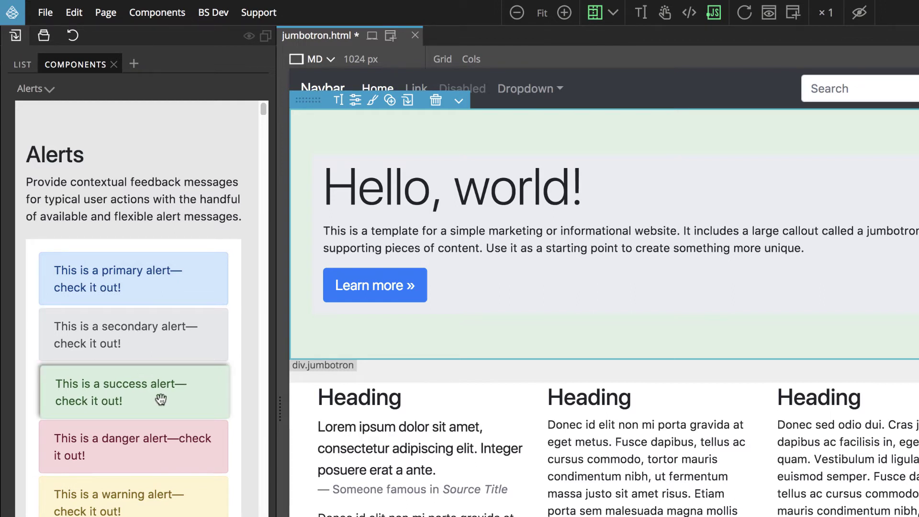
left_click_drag(161, 399, 228, 297)
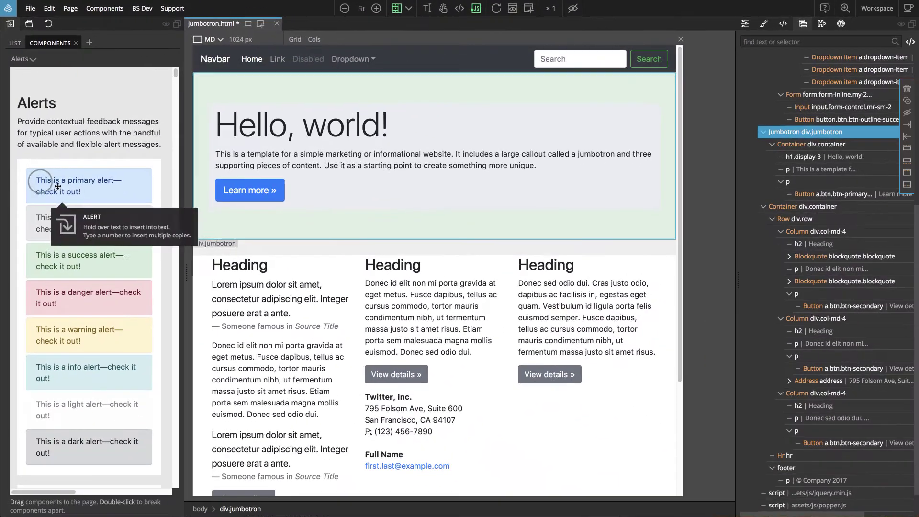
left_click_drag(57, 185, 380, 278)
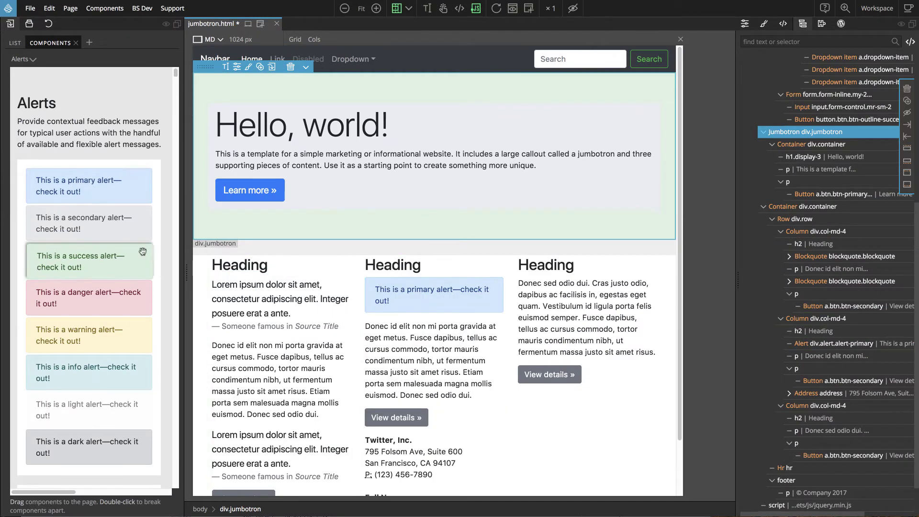
Drop the Cards gallery's title, subtitle and two-links card into the third column
left_click(24, 59)
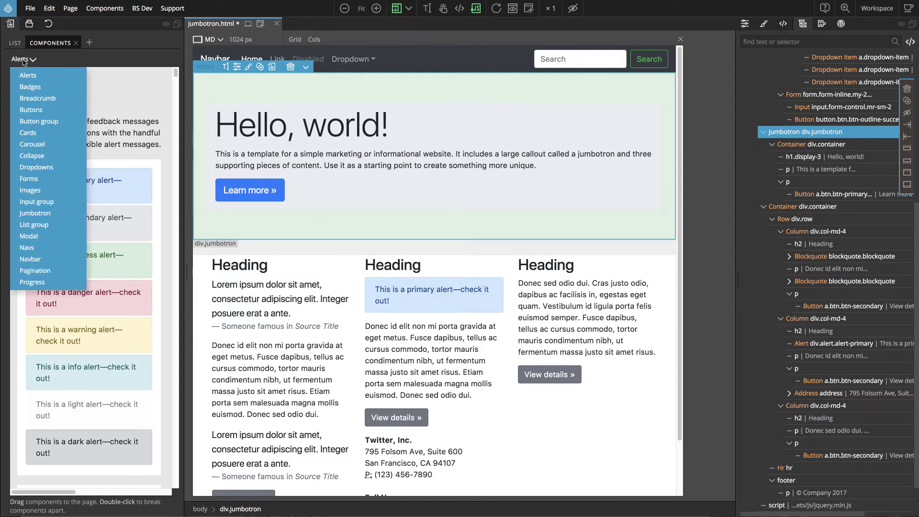
left_click(46, 139)
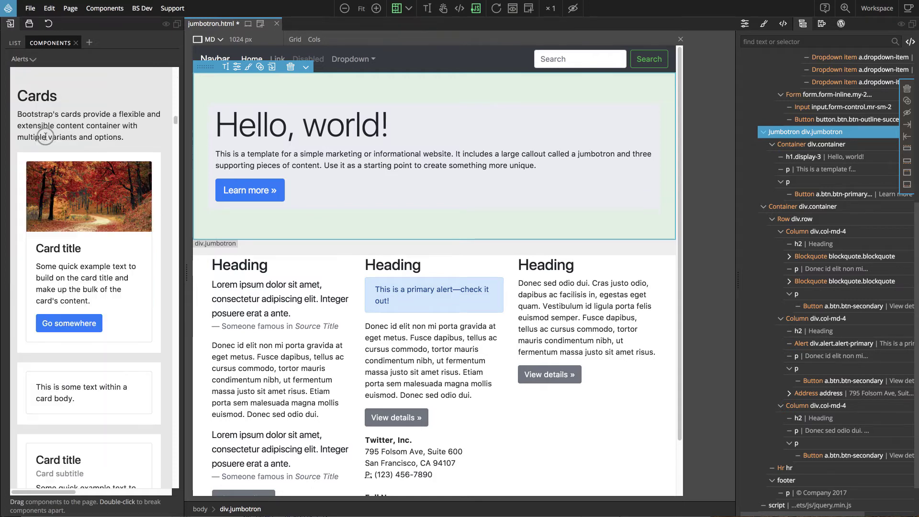
scroll(69, 395, "down", 3)
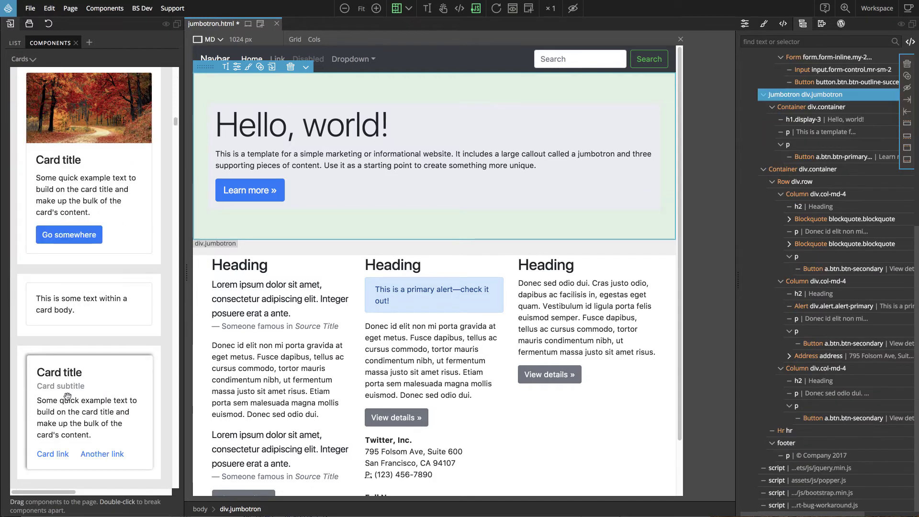
left_click_drag(67, 396, 540, 284)
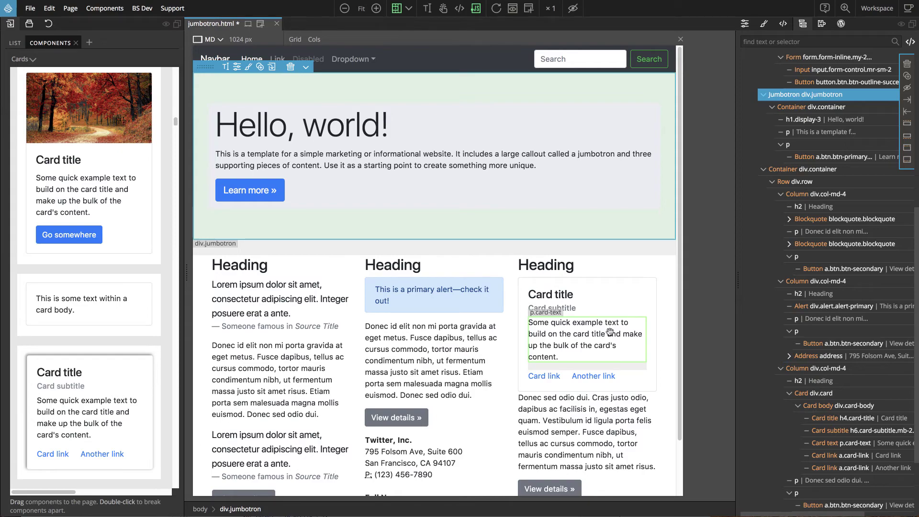
scroll(120, 345, "up", 5)
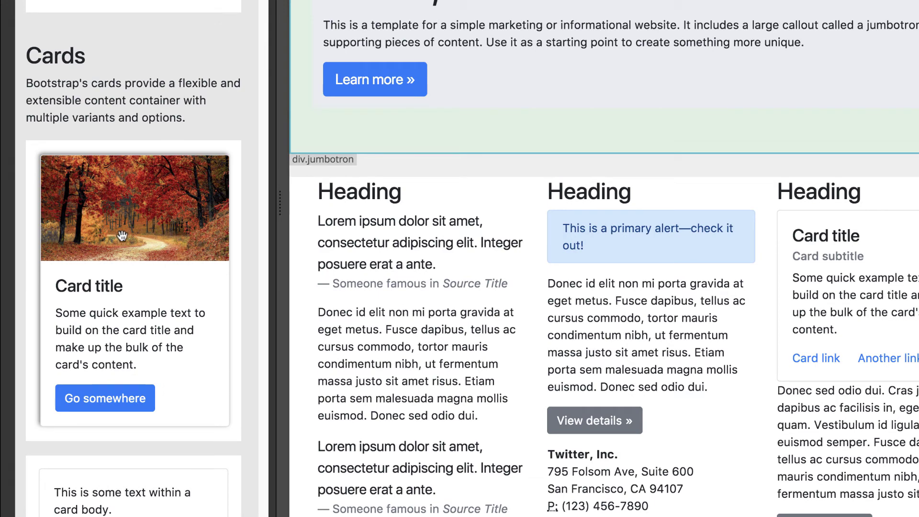
Move the autumn forest image from the card example to the top of the third column's card
left_click_drag(122, 236, 113, 239)
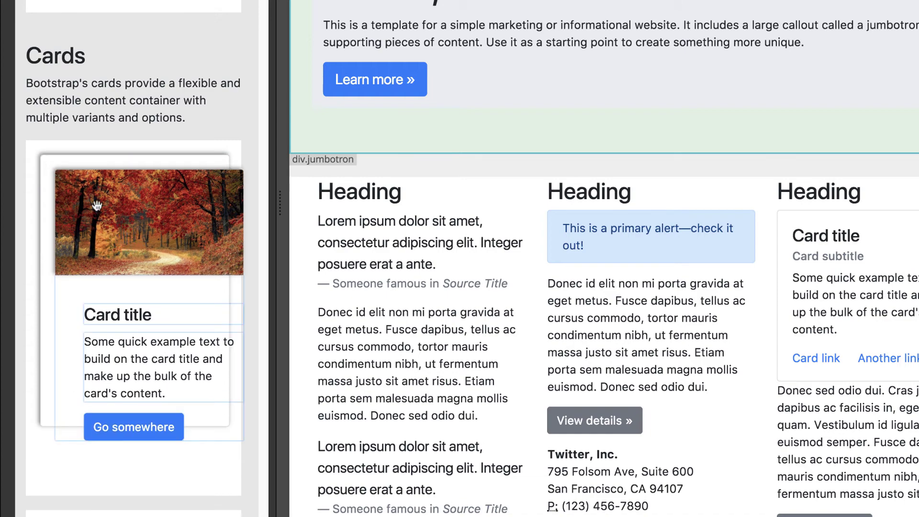
mouse_move(113, 239)
left_mouse_down()
mouse_move(611, 290)
mouse_move(572, 275)
left_mouse_up()
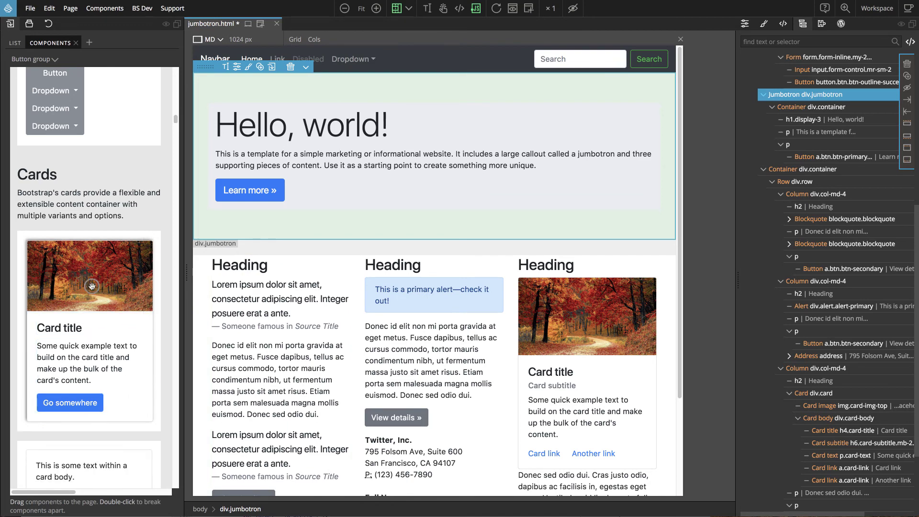
scroll(91, 285, "down", 3)
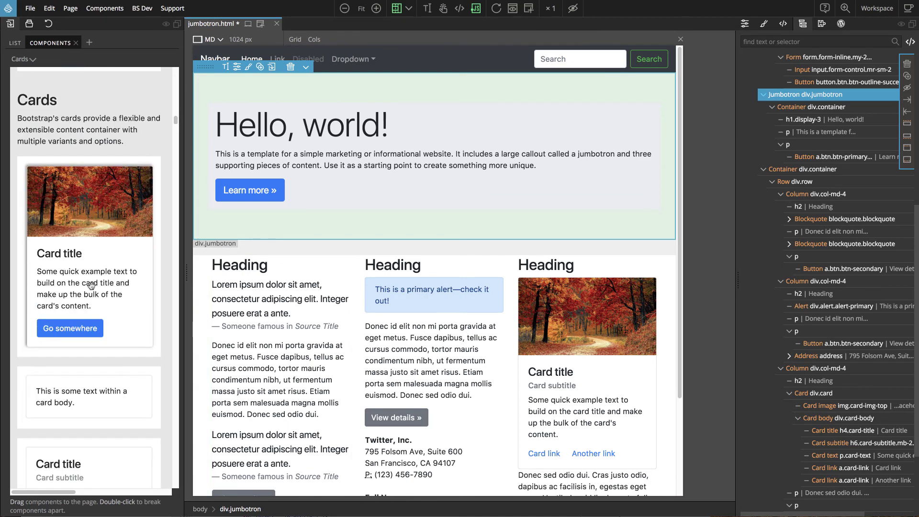
scroll(94, 280, "down", 3)
scroll(100, 266, "down", 3)
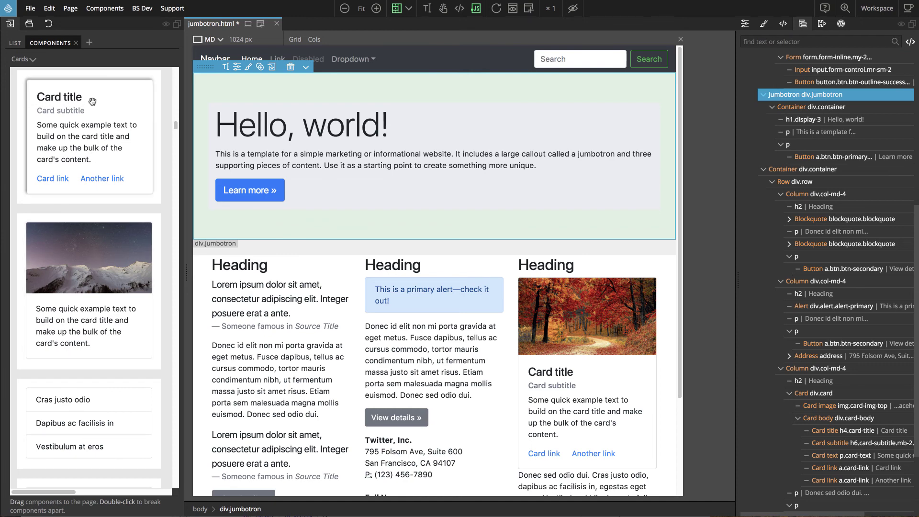
left_click(90, 43)
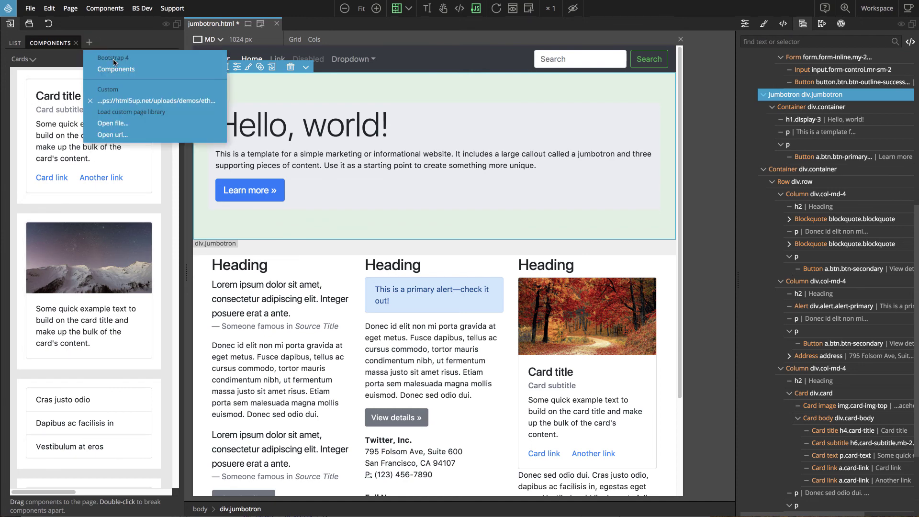